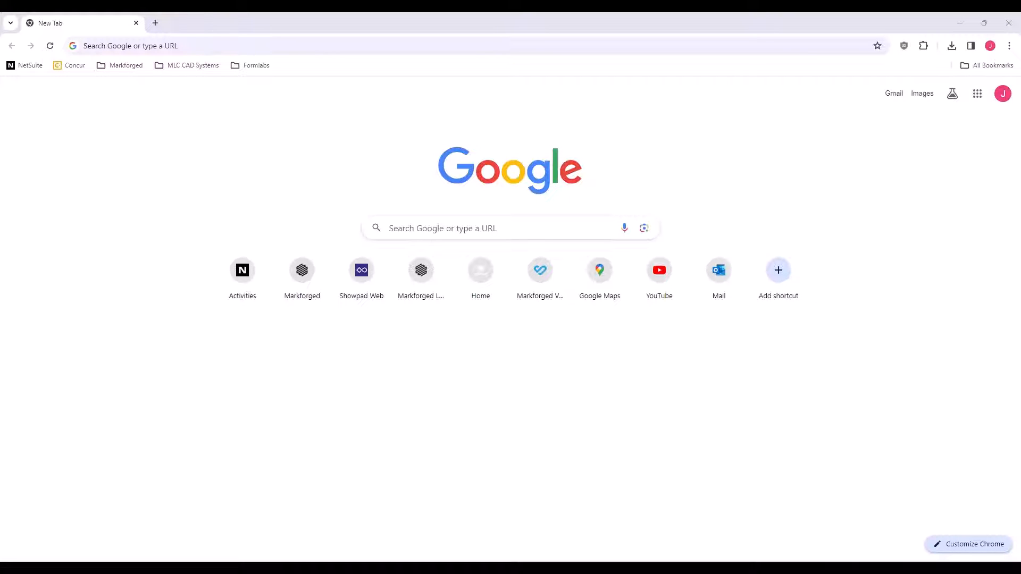
# Go to eiger.io/signin in Chrome and bring up the account sign-in form
pyautogui.click(262, 43)
pyautogui.write('eige')
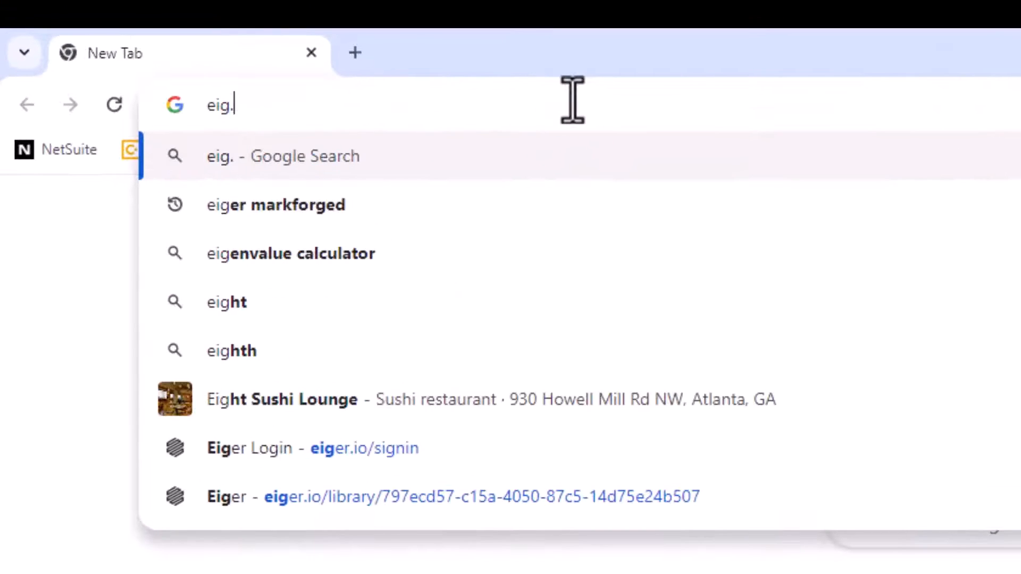
pyautogui.write('r.')
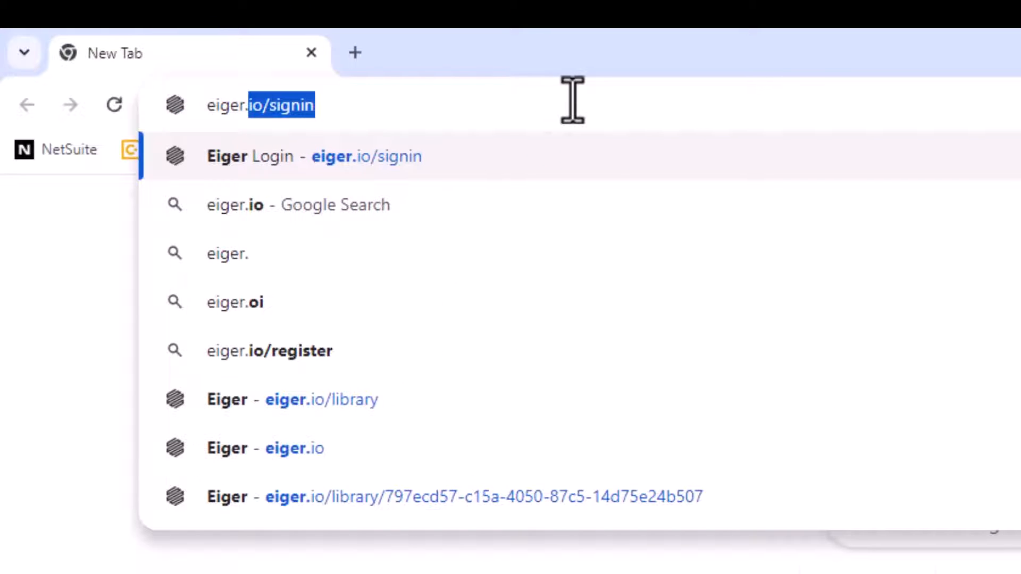
pyautogui.press('Return')
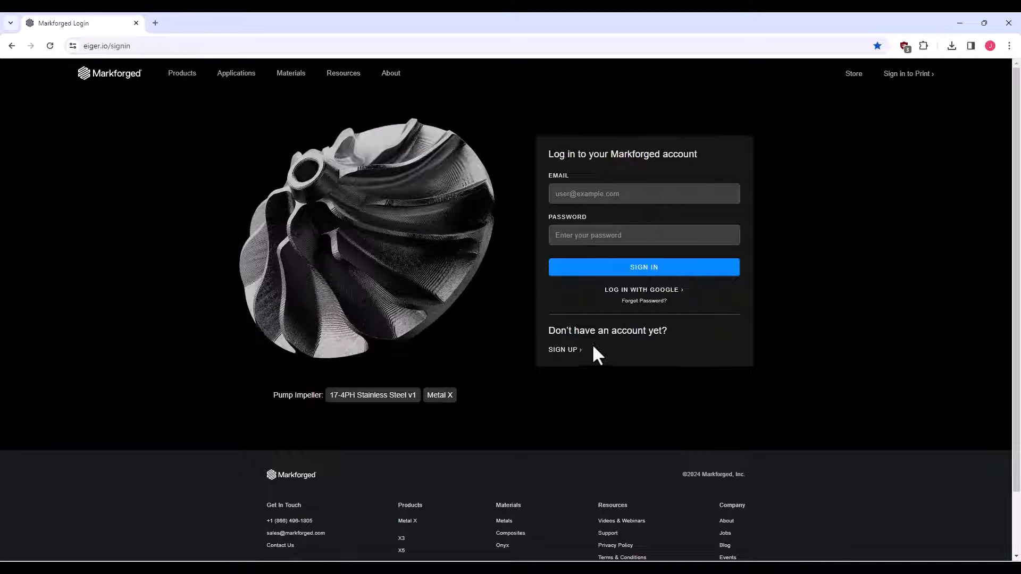
pyautogui.click(565, 350)
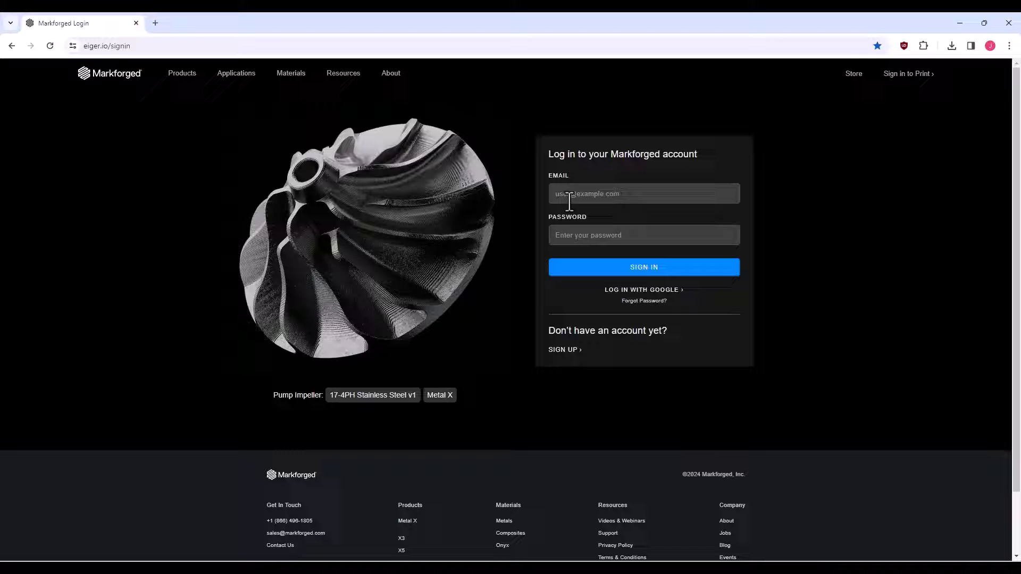
# Sign in to Eiger with the account e-mail address and the temporary password
pyautogui.click(573, 194)
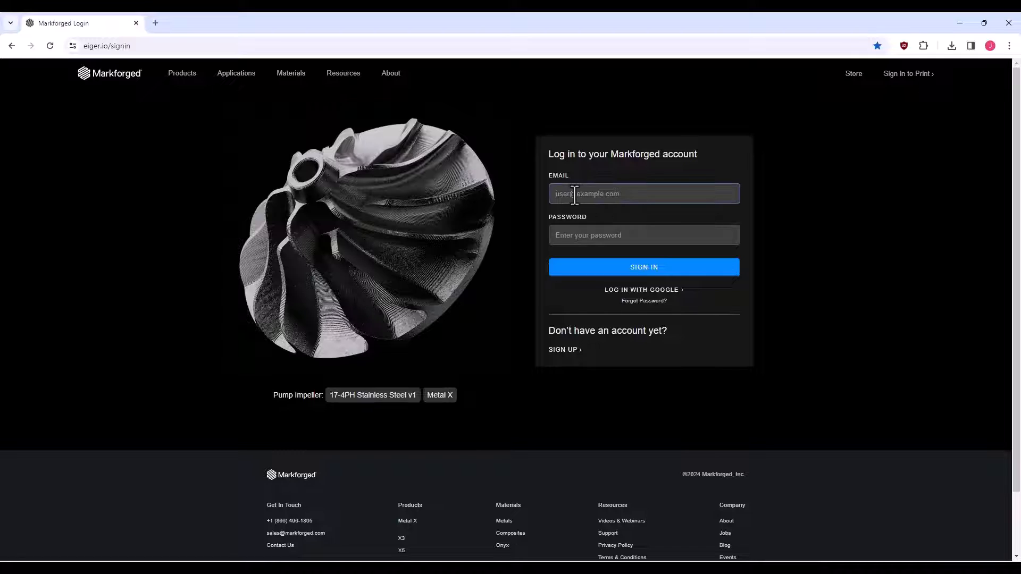
pyautogui.press('Tab')
pyautogui.write('******')
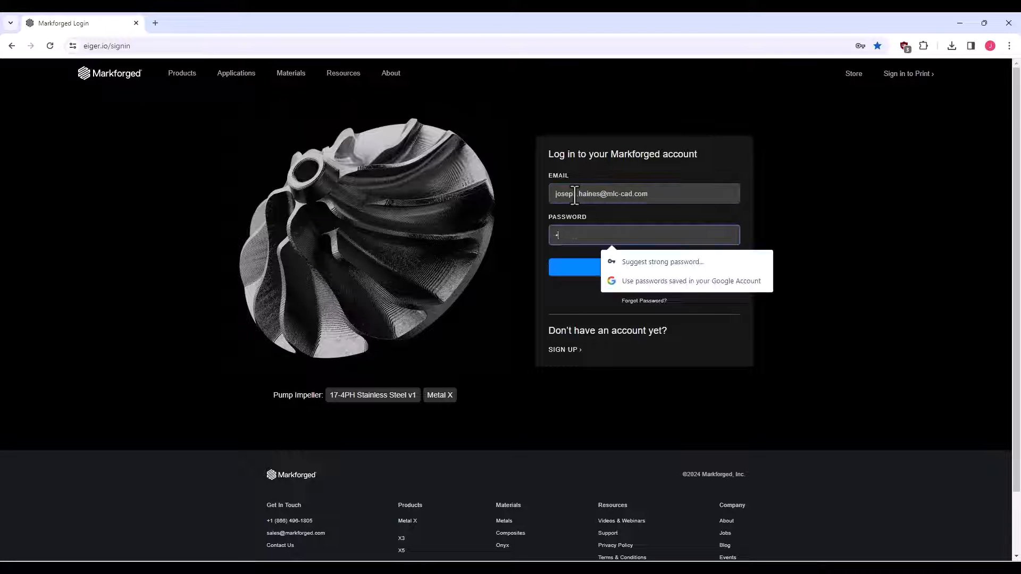
pyautogui.write('****')
pyautogui.press('Return')
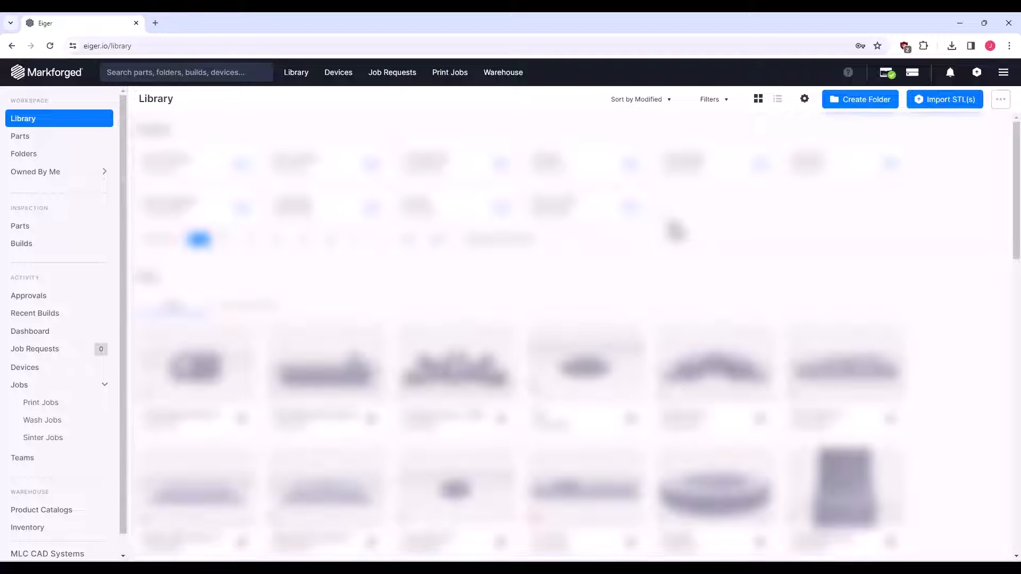
pyautogui.click(45, 382)
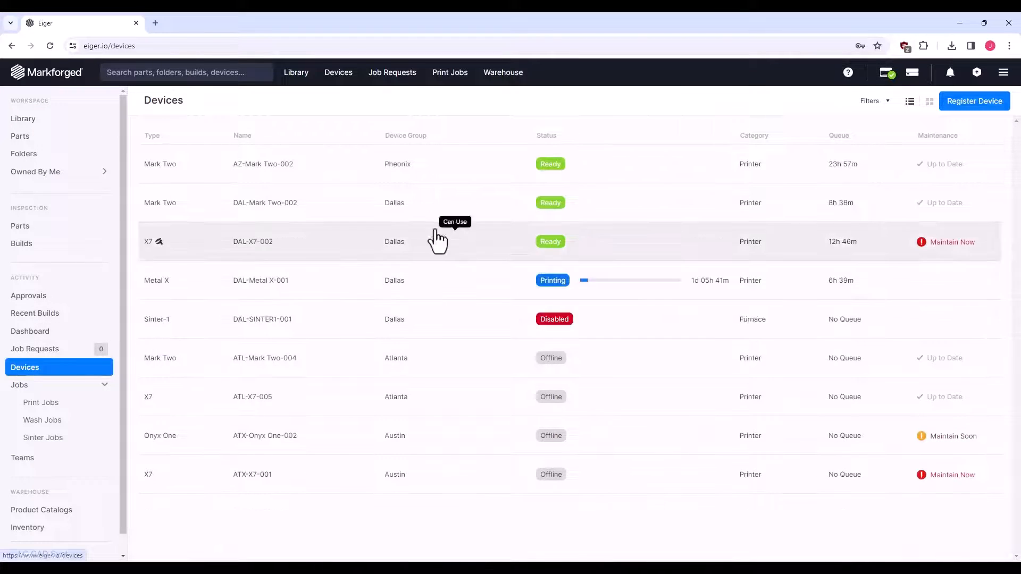
pyautogui.click(987, 109)
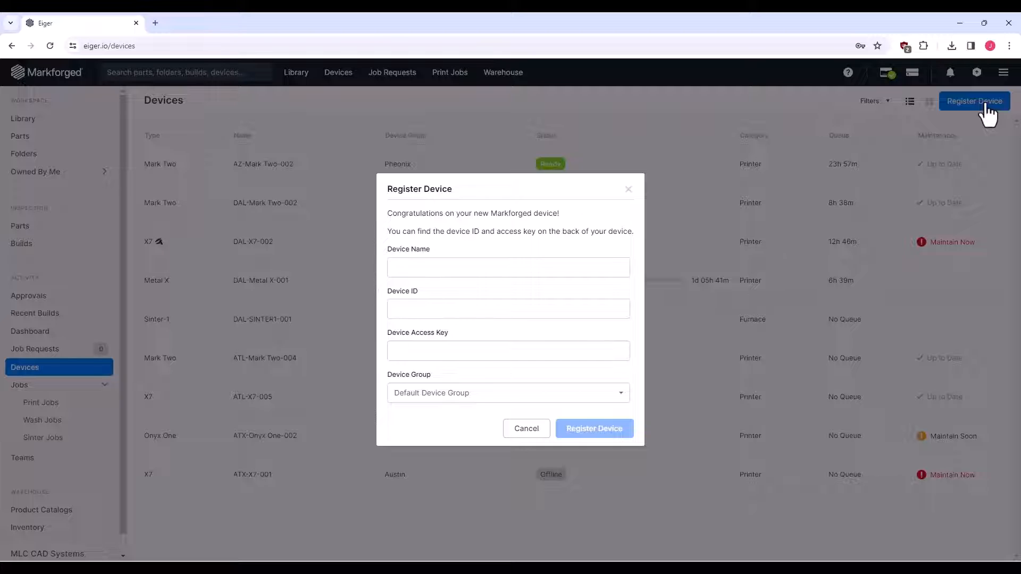
pyautogui.click(515, 268)
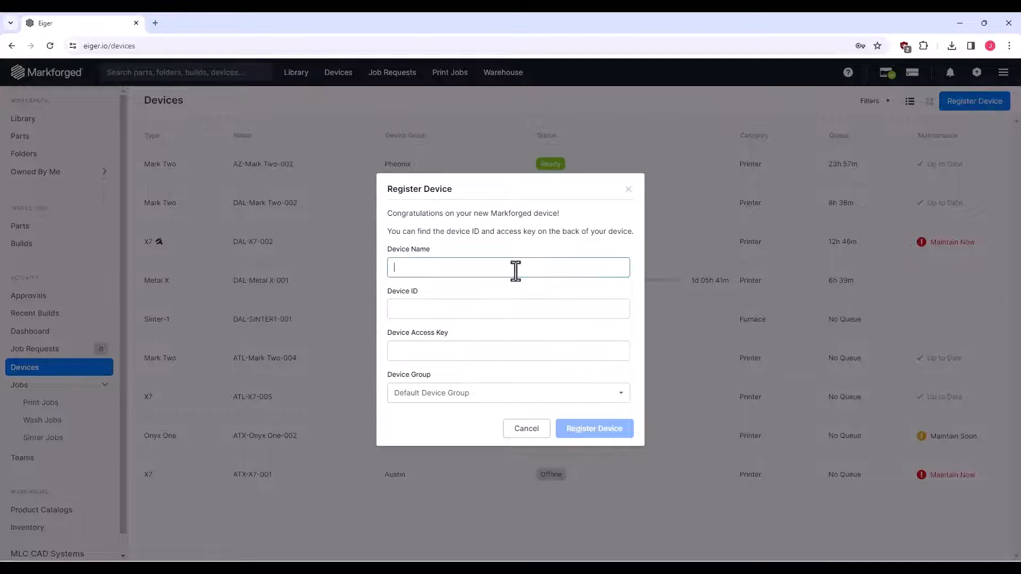
pyautogui.write('ATL-Onyx One-001')
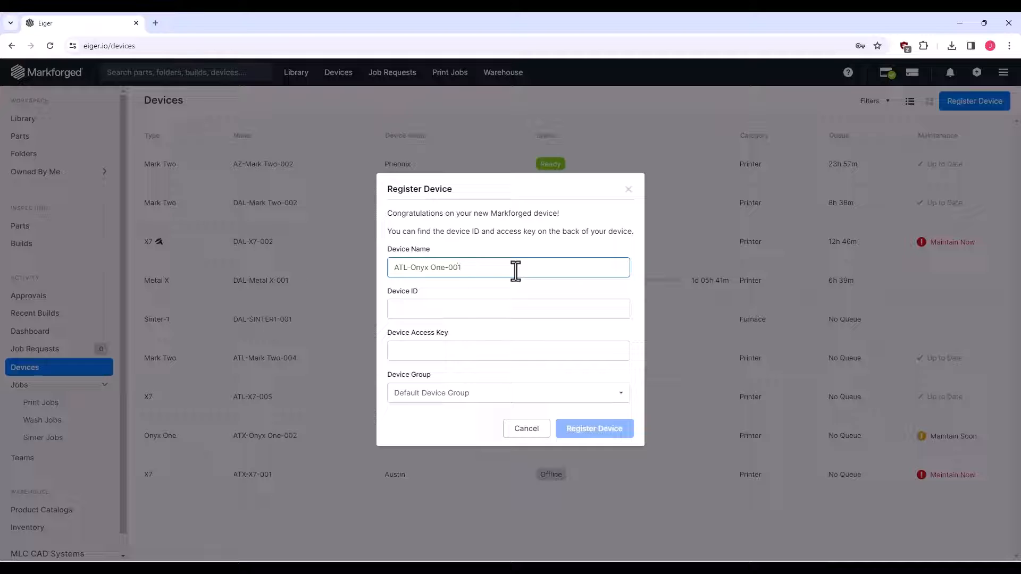
pyautogui.press('Tab')
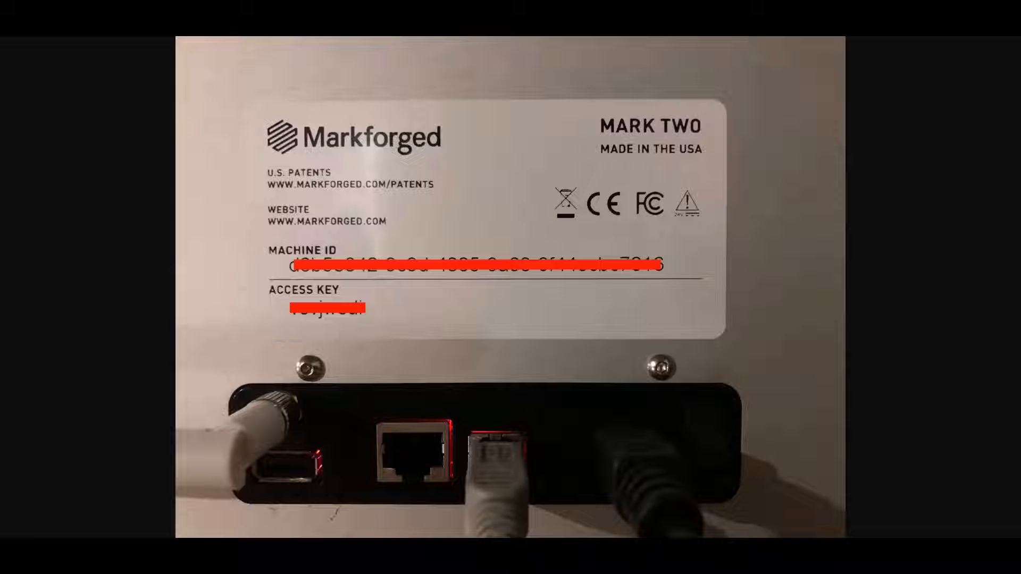
pyautogui.write('abcd-5678-1234-')
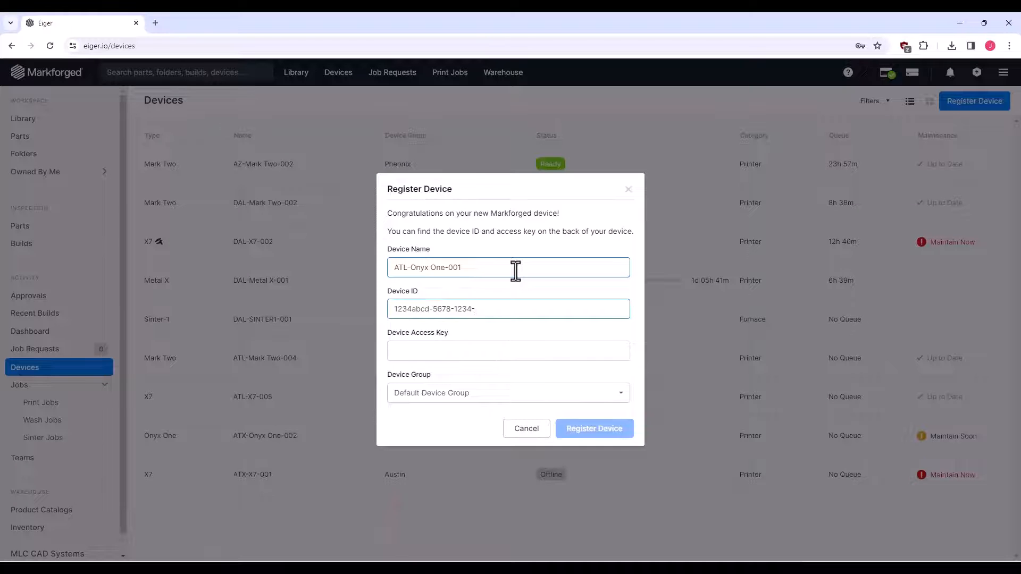
pyautogui.write('abcd-9876baab1234')
pyautogui.press('Tab')
pyautogui.write('abcd5678')
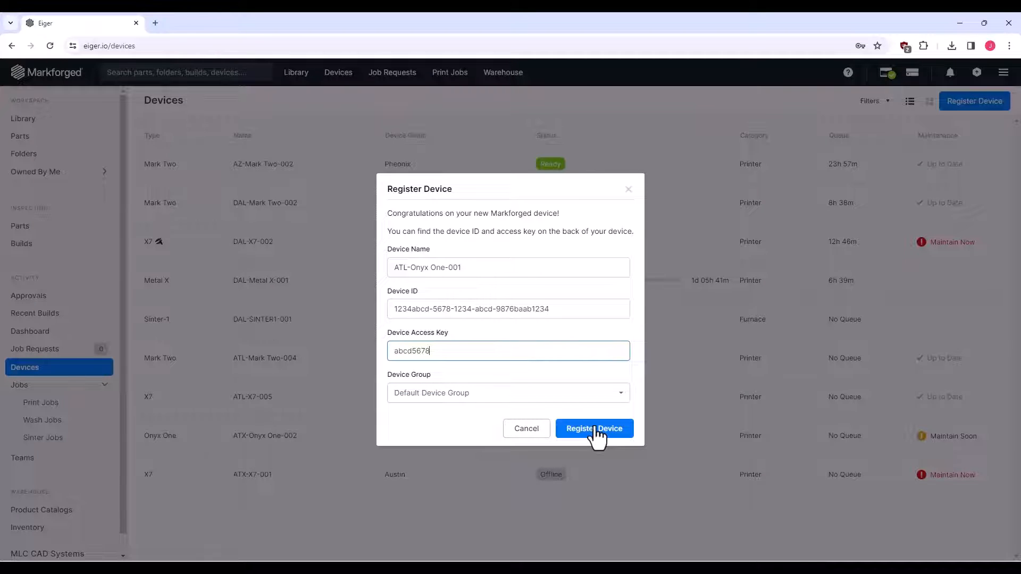
pyautogui.click(527, 433)
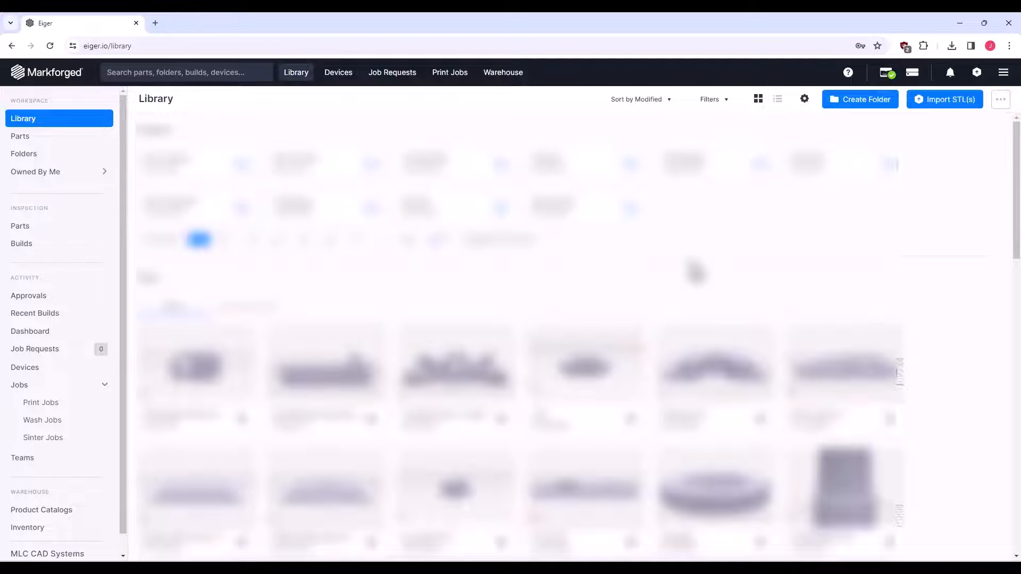
pyautogui.click(1004, 74)
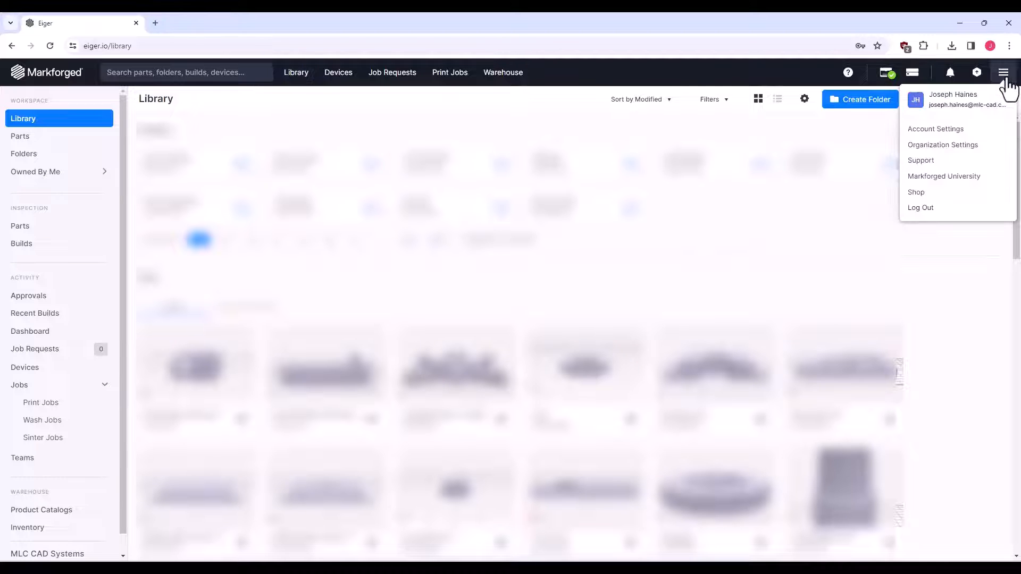
pyautogui.click(979, 158)
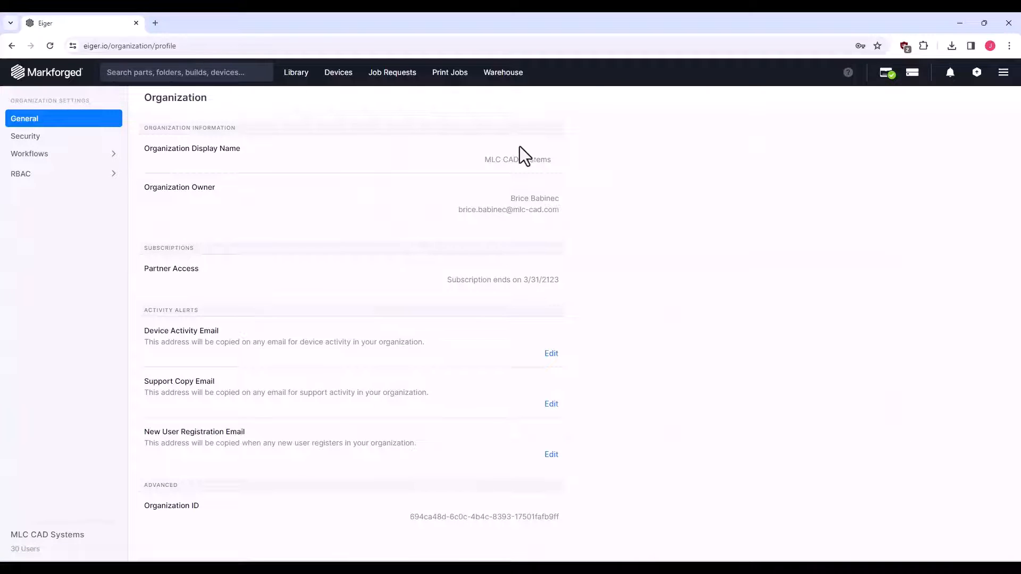
pyautogui.click(114, 186)
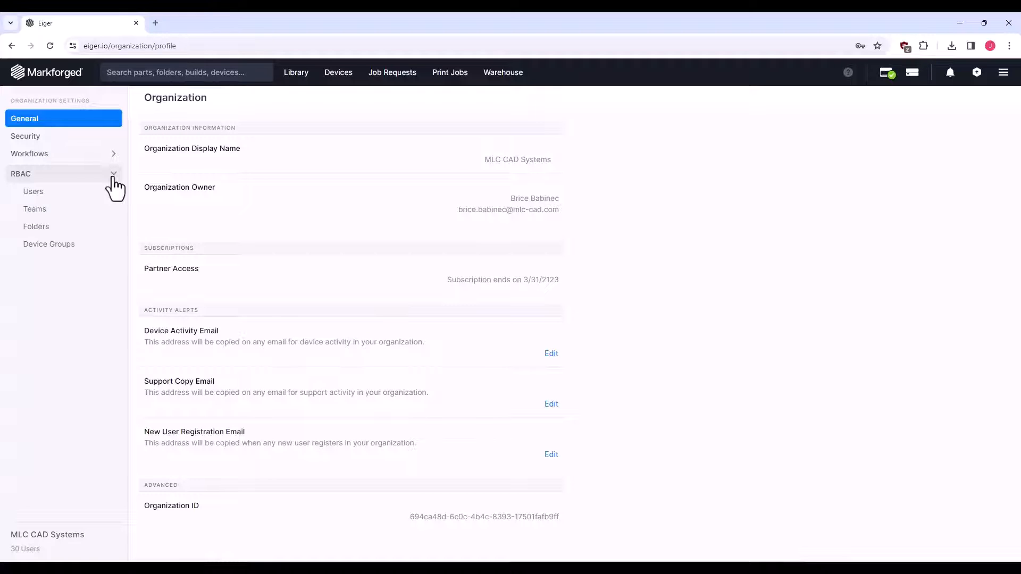
pyautogui.click(75, 193)
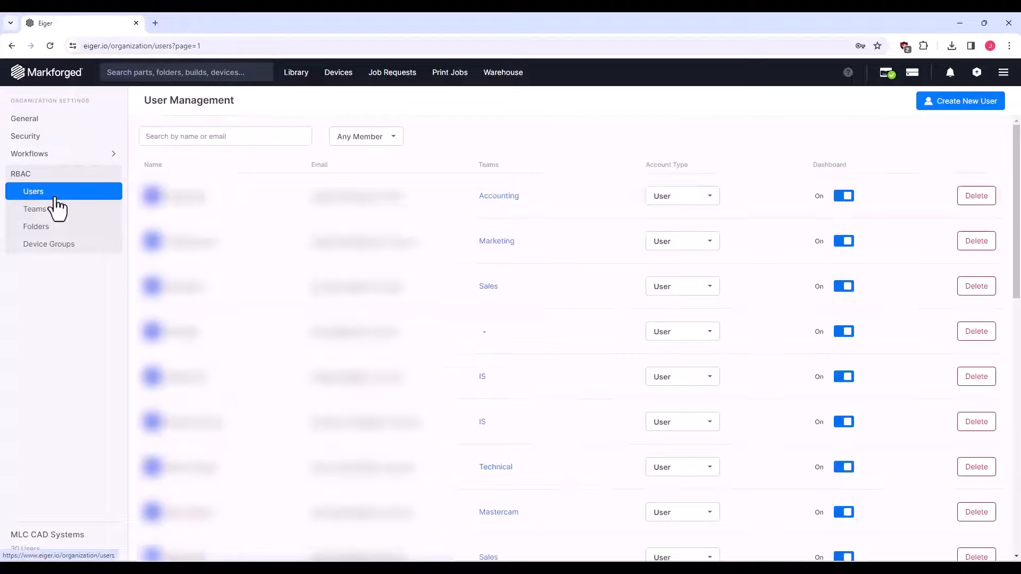
pyautogui.click(955, 105)
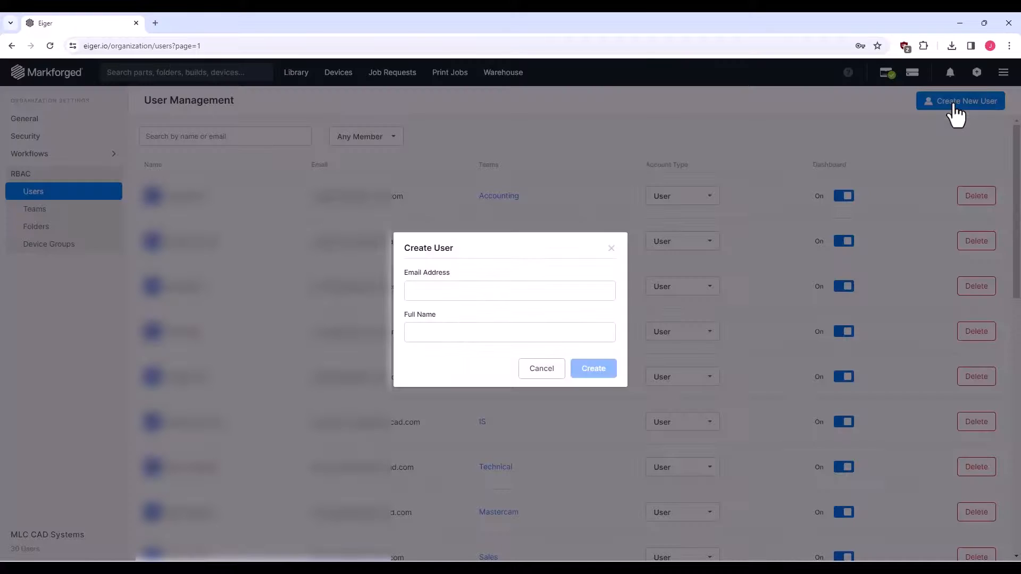
pyautogui.click(452, 290)
pyautogui.click(492, 321)
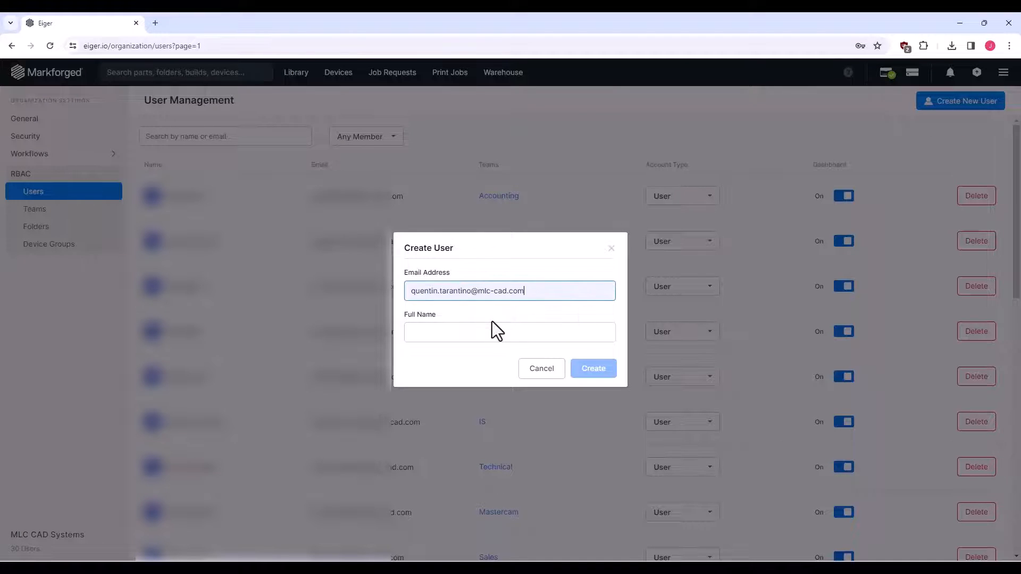
pyautogui.click(477, 333)
pyautogui.write('q')
pyautogui.click(471, 363)
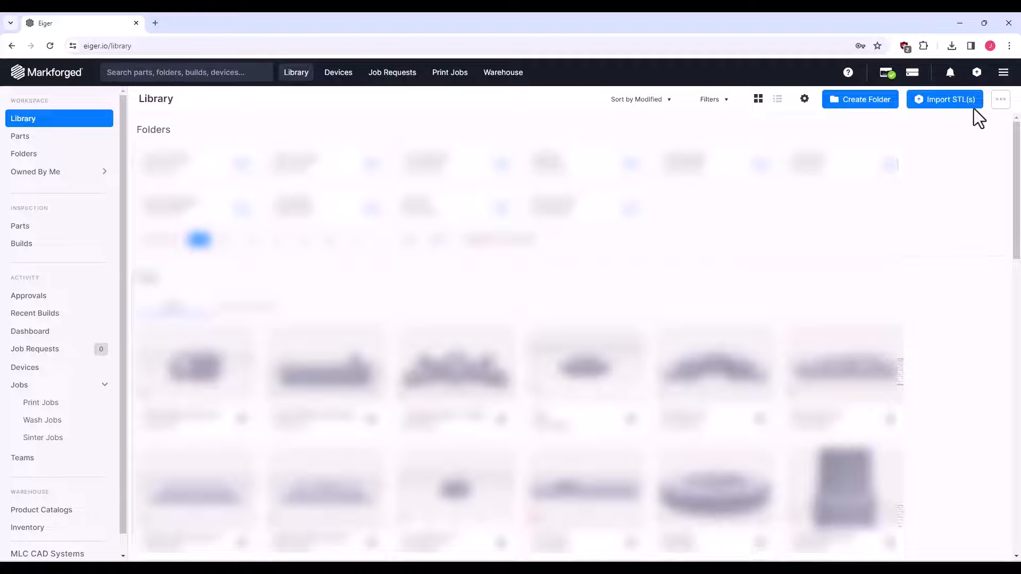
# From Account Settings > Downloads, download Offline Eiger and the offline license file
pyautogui.click(1003, 73)
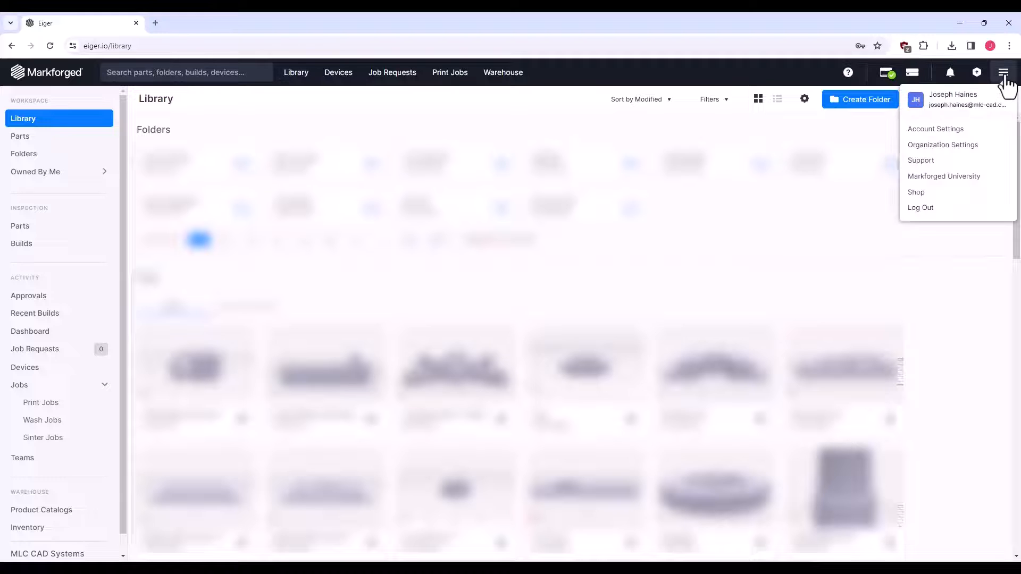
pyautogui.click(962, 136)
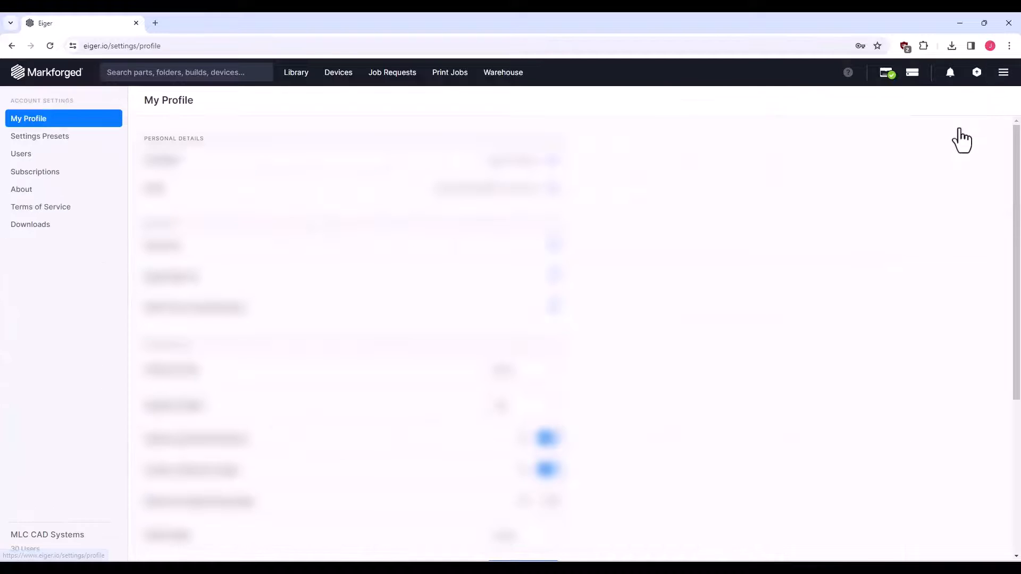
pyautogui.click(69, 228)
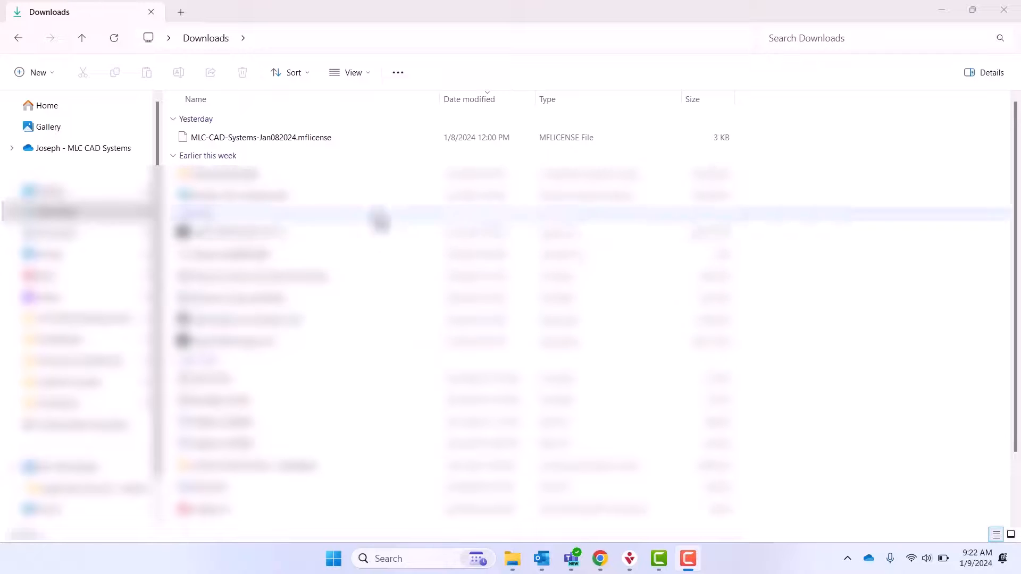
pyautogui.click(297, 142)
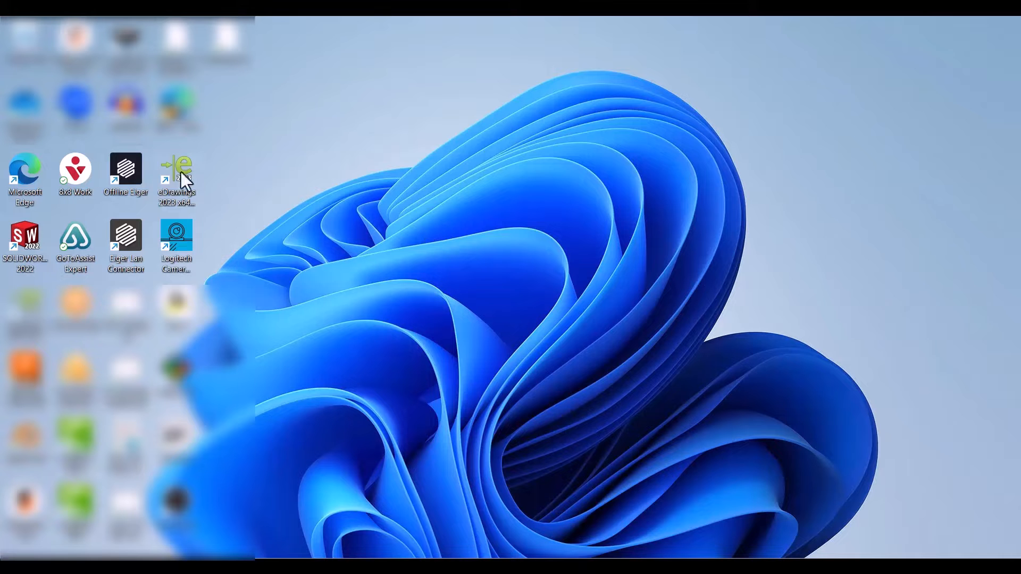
# Launch Offline Eiger from its desktop shortcut and maximize the window
pyautogui.doubleClick(132, 168)
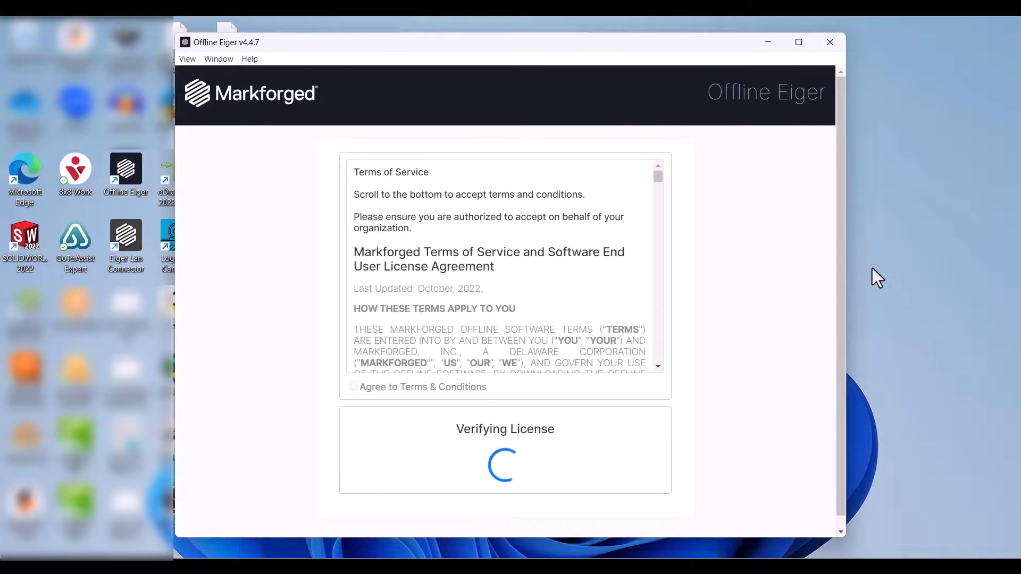
pyautogui.click(798, 43)
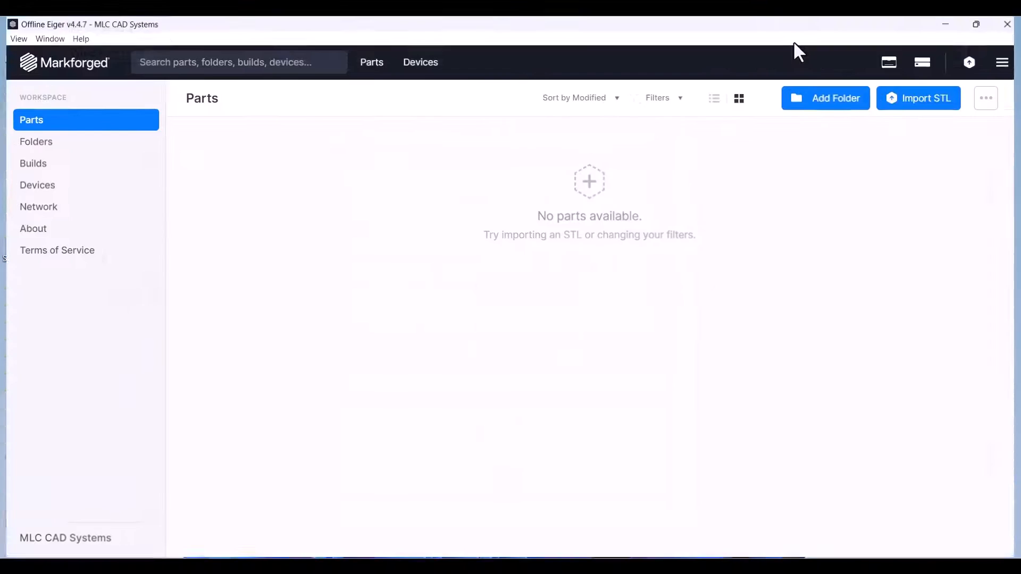